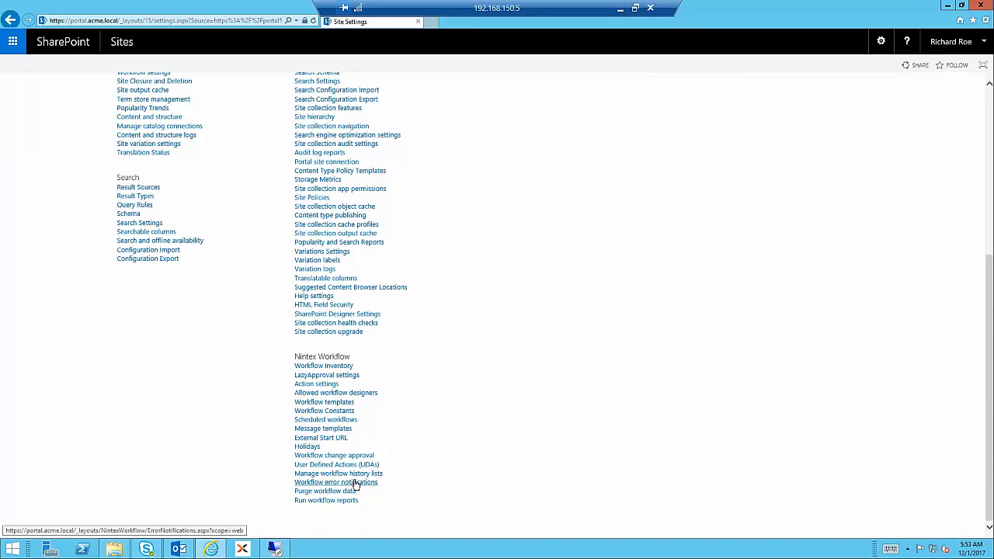
Step: Open the workflow error notification settings, choose not to notify the workflow initiator, and examine the field for other recipients' email addresses
click(355, 483)
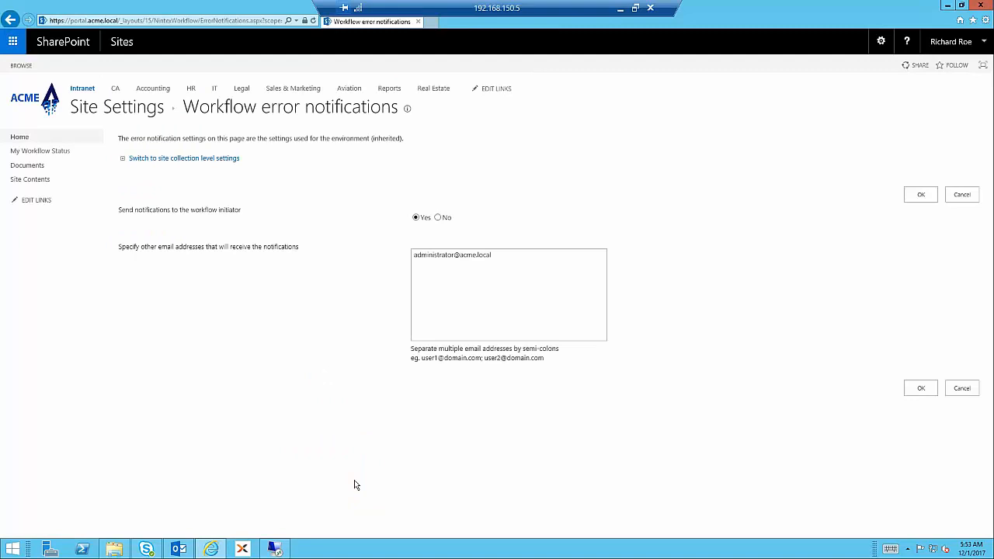
click(437, 218)
double_click(475, 263)
triple_click(475, 263)
click(516, 258)
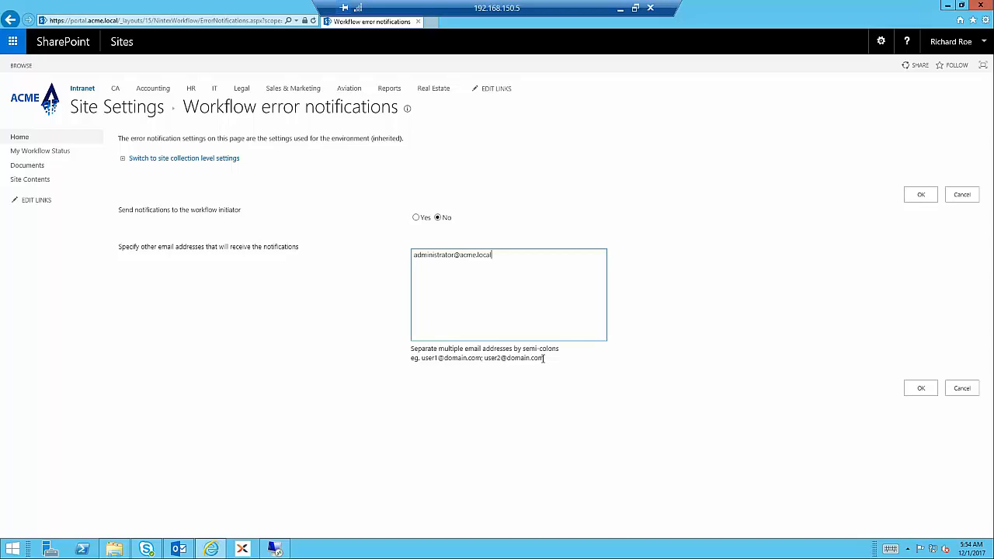
click(478, 369)
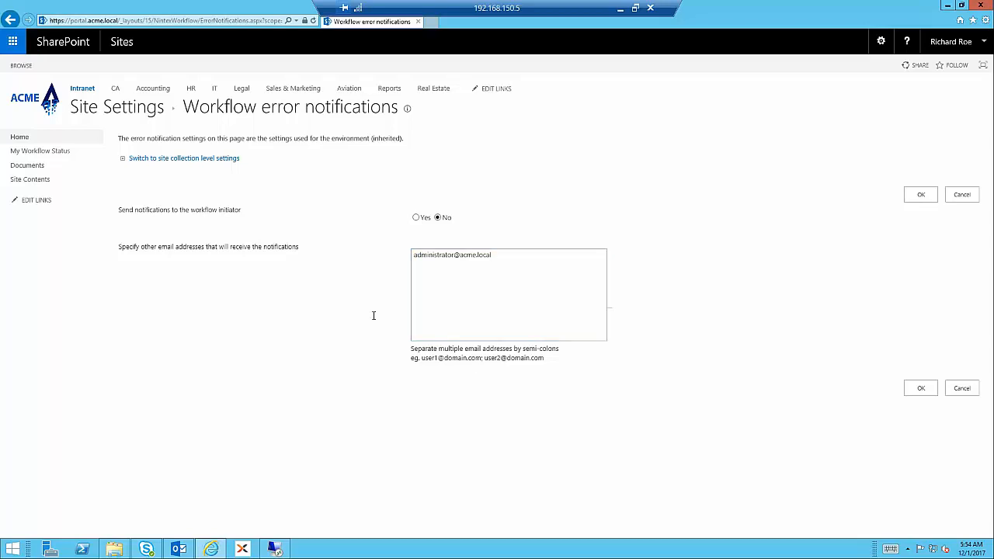
Step: Switch the workflow error notifications to site collection level settings and save them
click(205, 159)
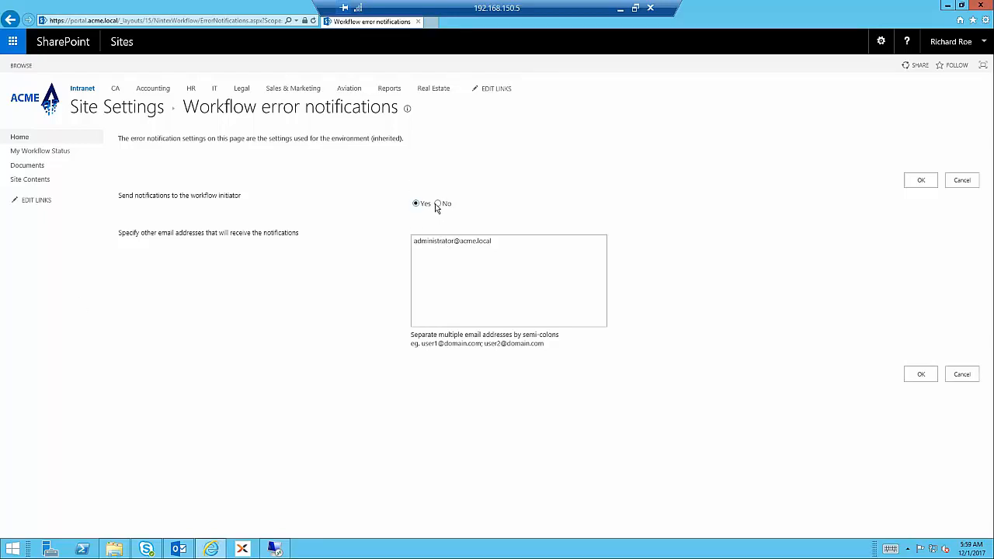
click(919, 373)
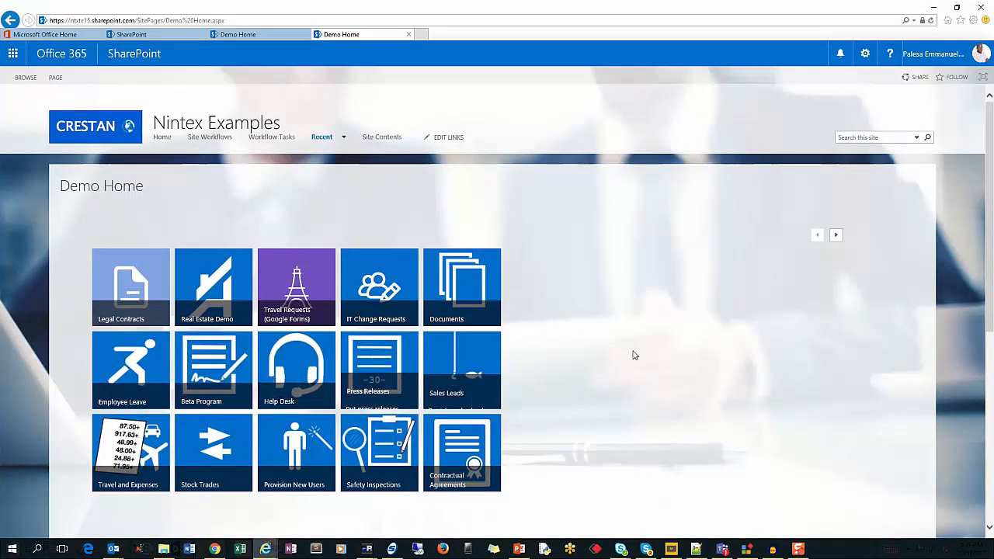
Step: Open the site contents of the Nintex Examples site and look for the Nintex Workflow for Office 365 app
scroll(633, 354, down, 2)
scroll(632, 355, up, 2)
click(865, 53)
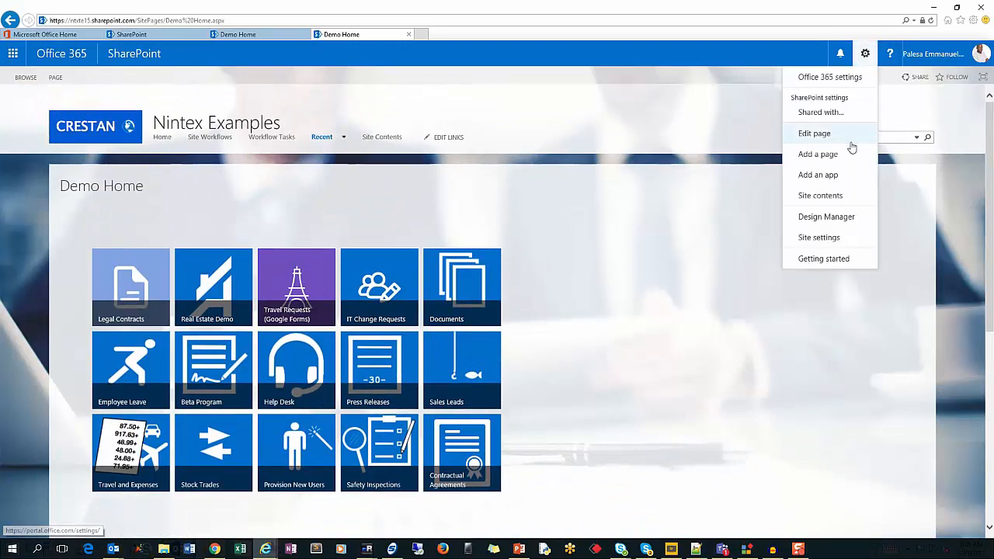
click(825, 199)
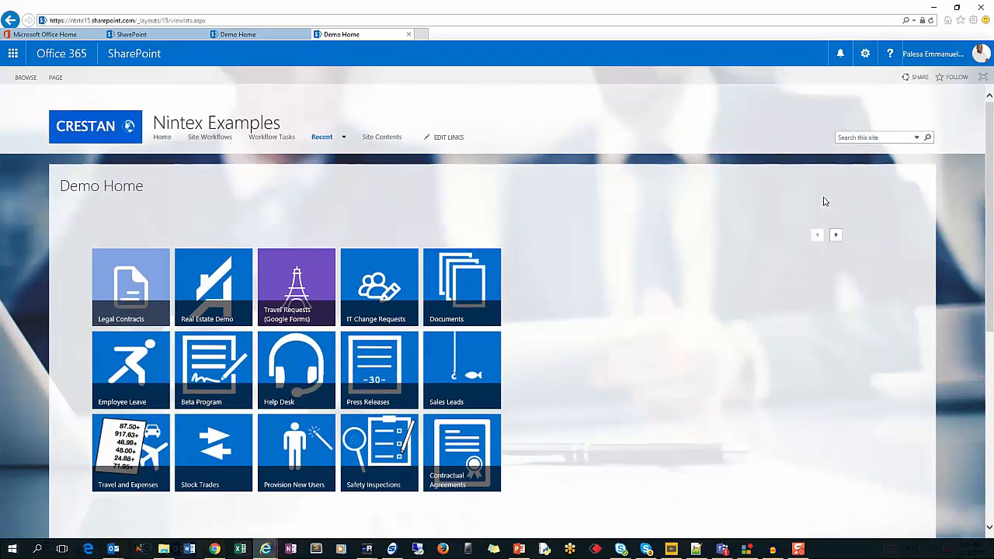
scroll(813, 249, down, 7)
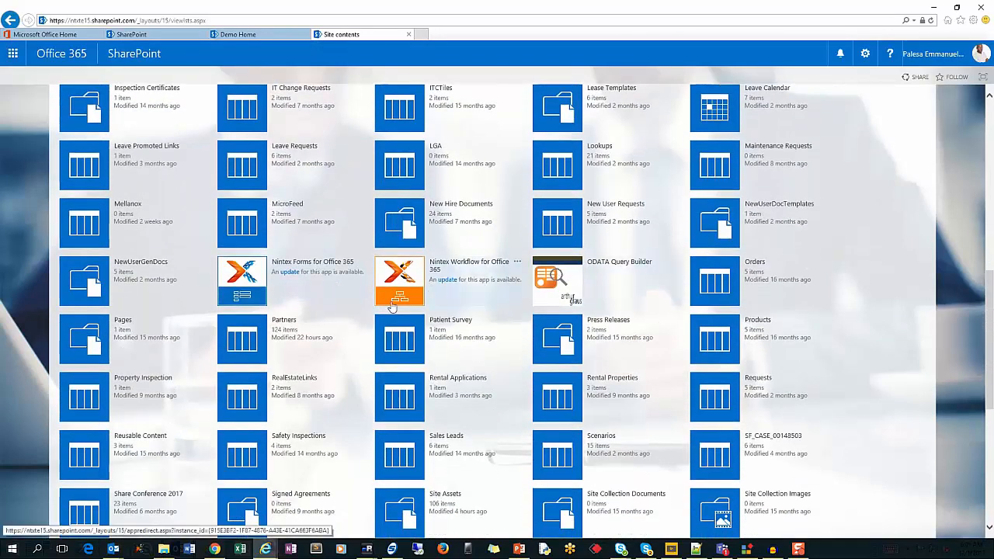
scroll(392, 308, up, 8)
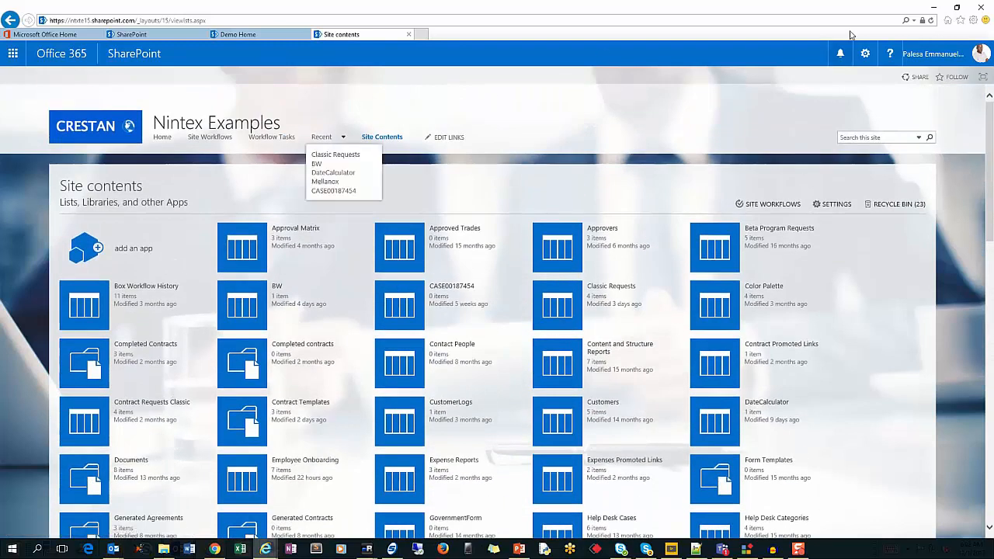
Step: Open the Nintex Examples site settings and check them for Nintex Workflow administration options
click(865, 55)
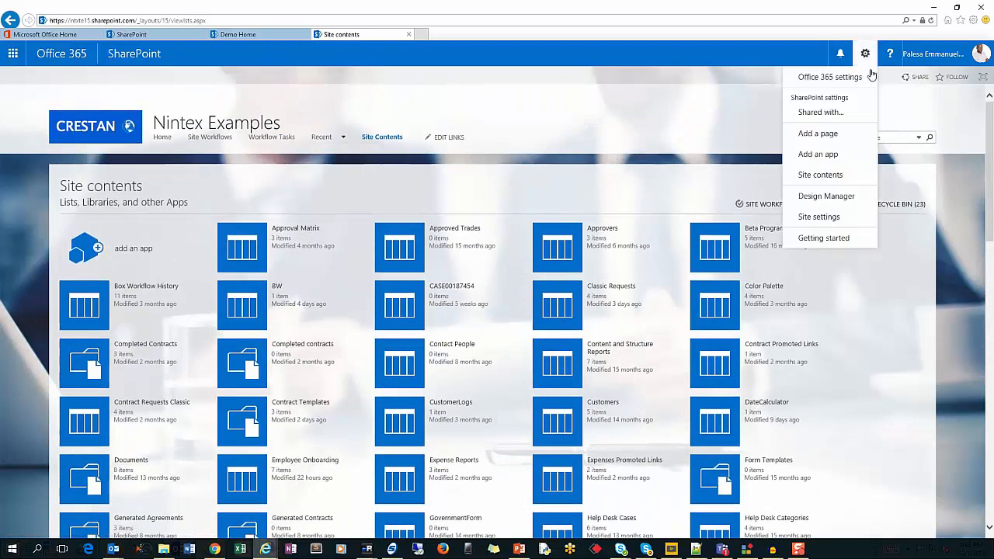
click(819, 217)
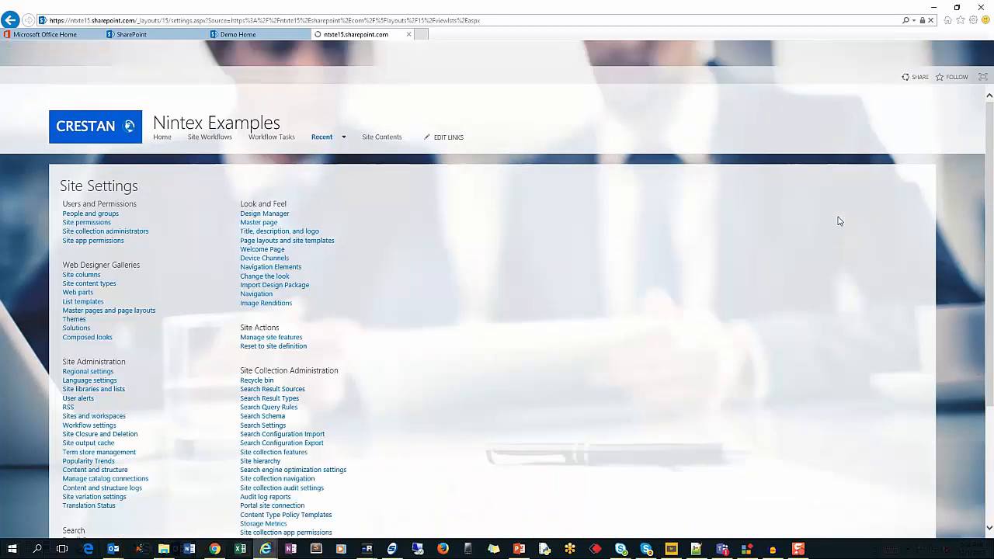
scroll(550, 314, down, 5)
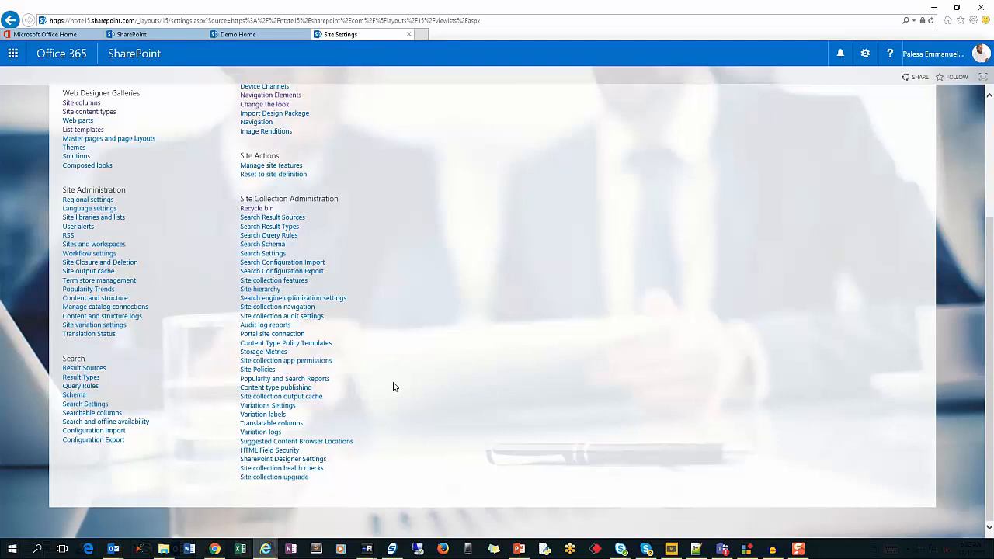
scroll(393, 386, up, 5)
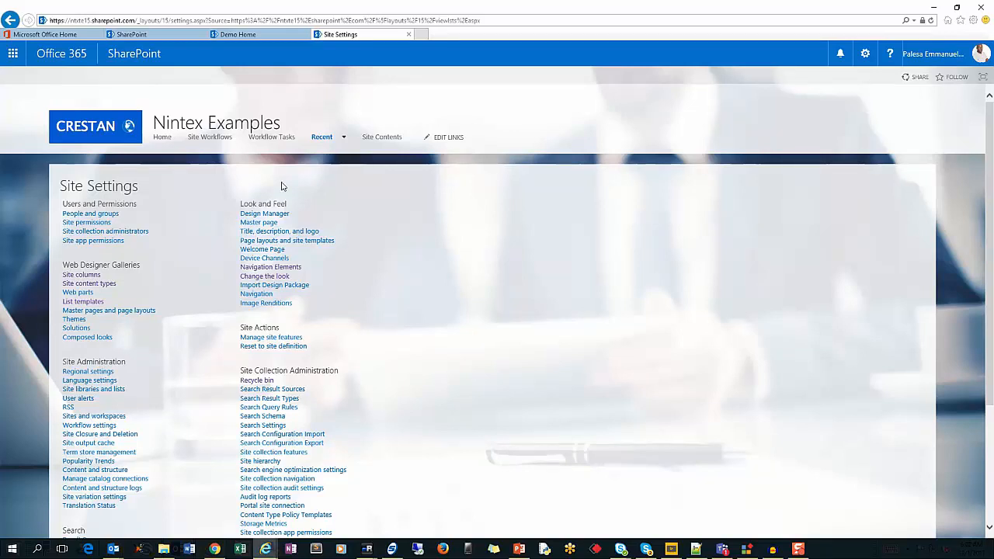
Step: Return to the site's home page and open the Workflow History List from the Administration section
click(162, 140)
scroll(502, 379, down, 4)
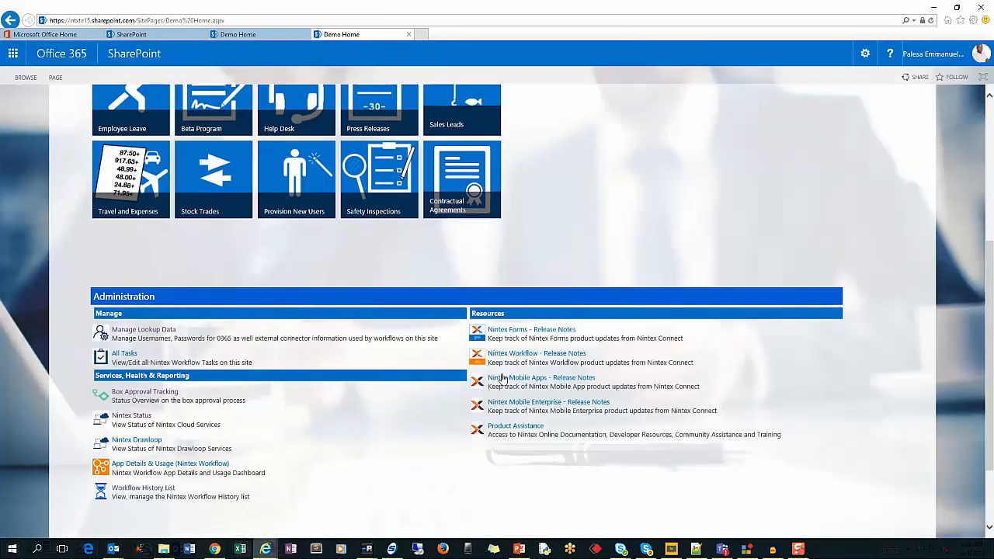
scroll(502, 378, down, 2)
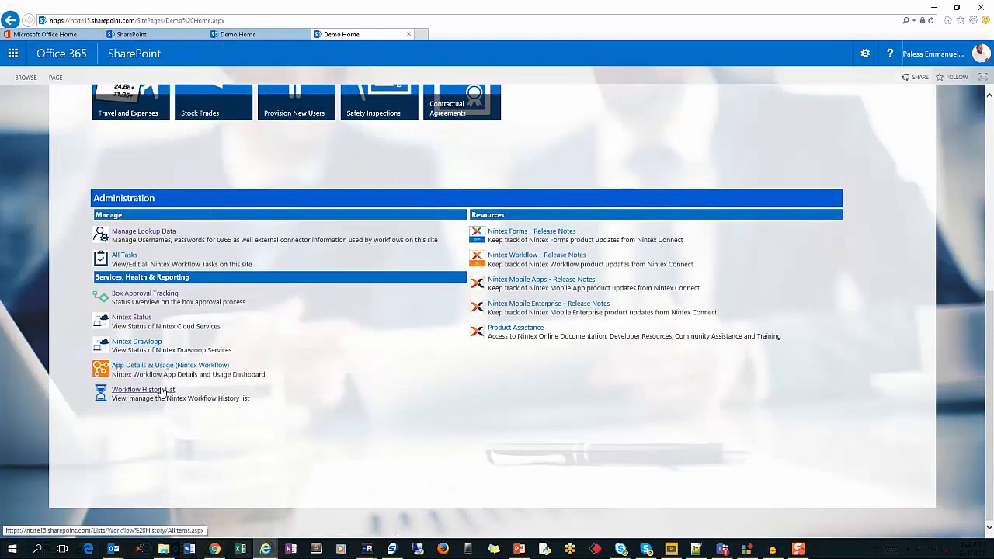
click(160, 392)
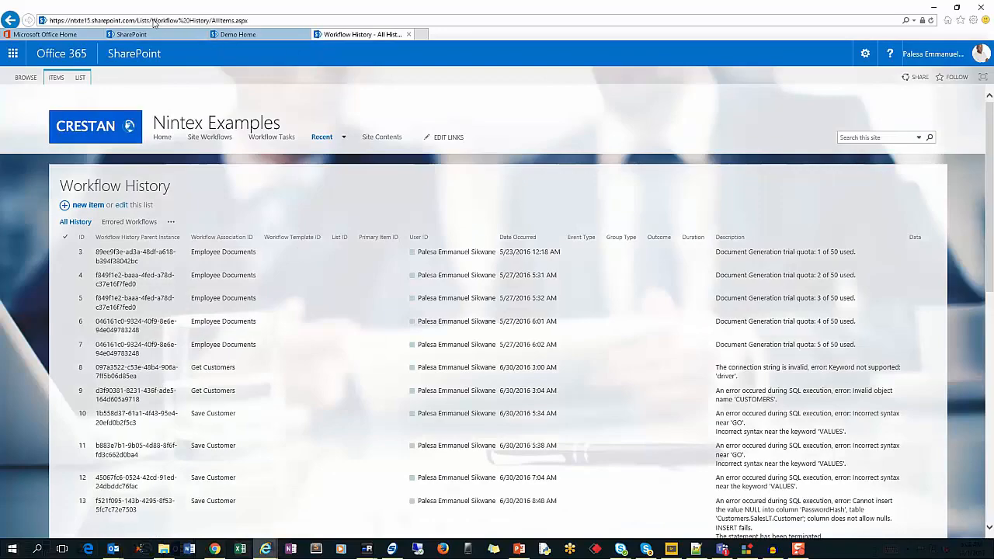
Step: Copy the list-specific part of the Workflow History address, from the list name through AllItems.aspx
click(156, 22)
drag(152, 20, 269, 31)
right_click(223, 21)
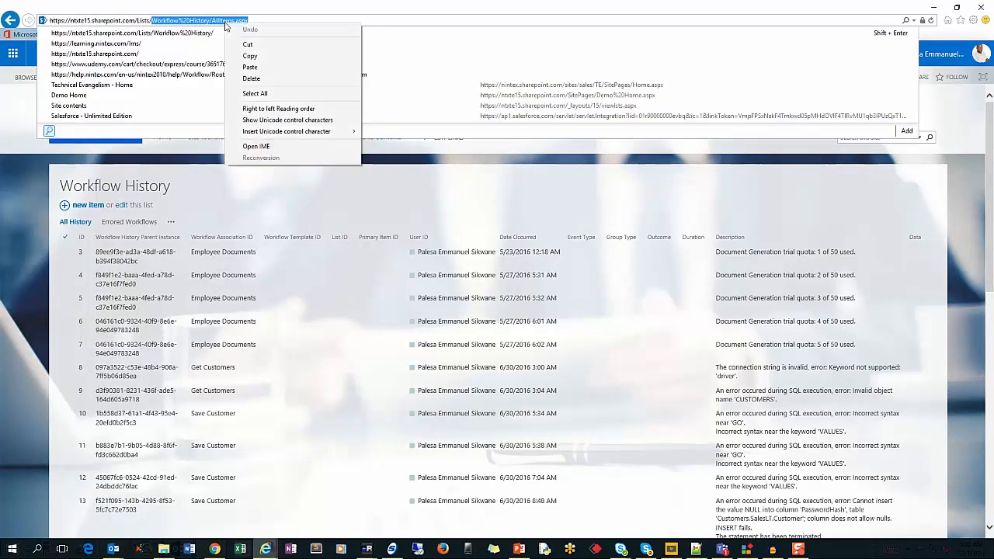
click(256, 59)
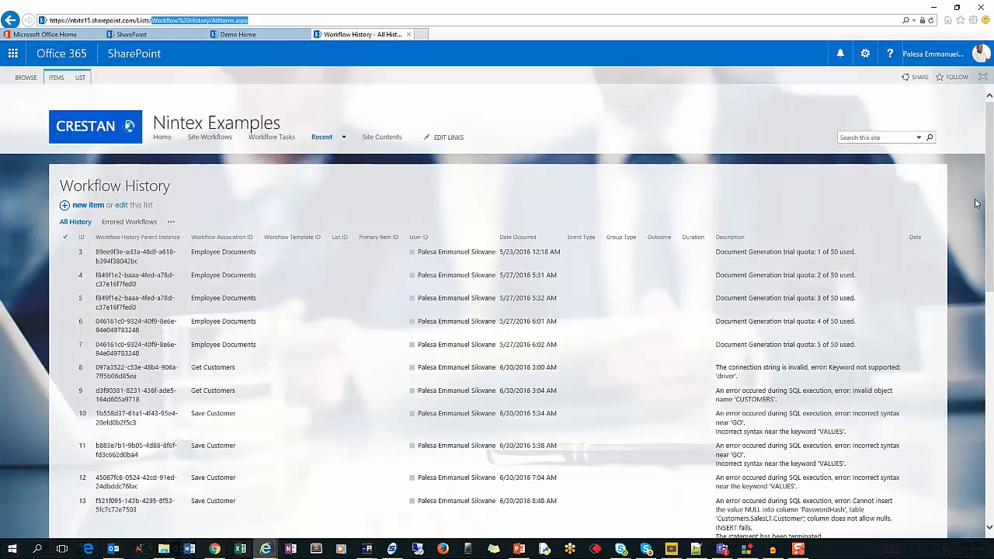
click(982, 203)
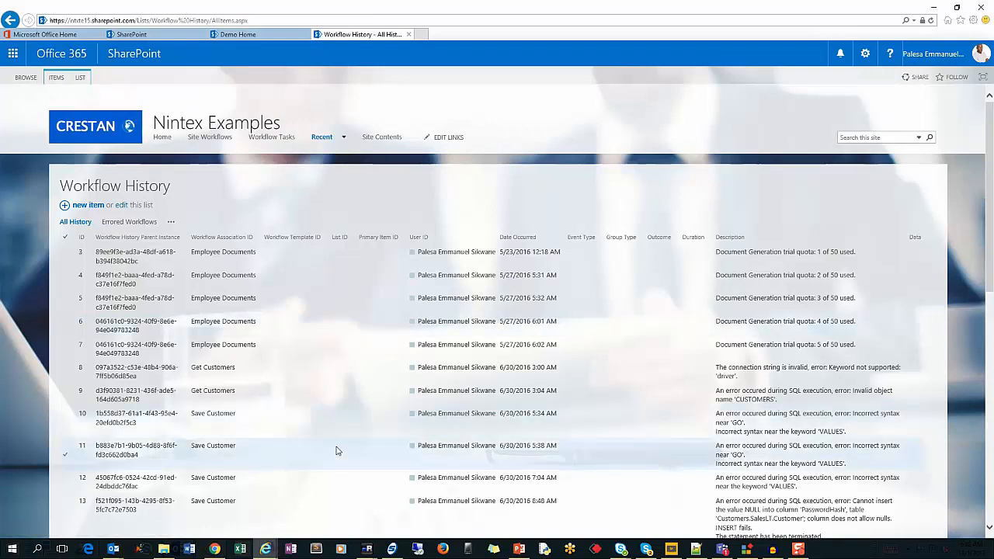
Step: Select the first Workflow History entry and review its details across the columns
click(165, 264)
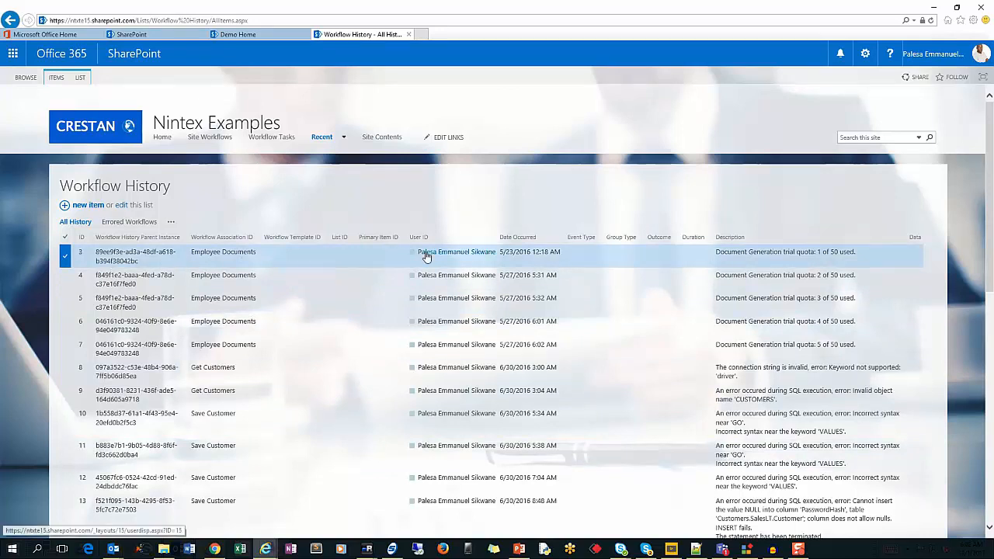
click(612, 290)
click(677, 257)
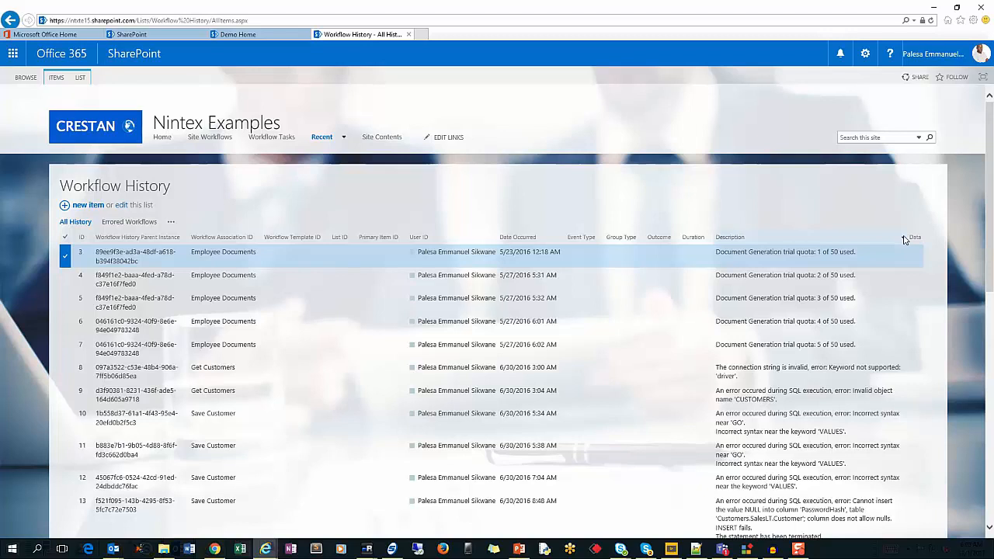
Step: Switch the Workflow History list to the Errored Workflows view and open that view for editing
click(134, 223)
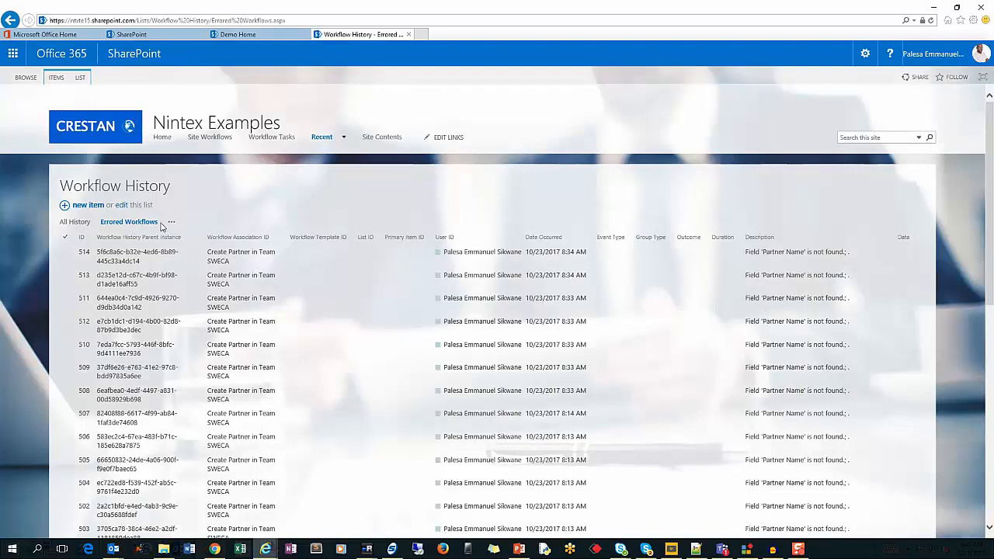
click(171, 222)
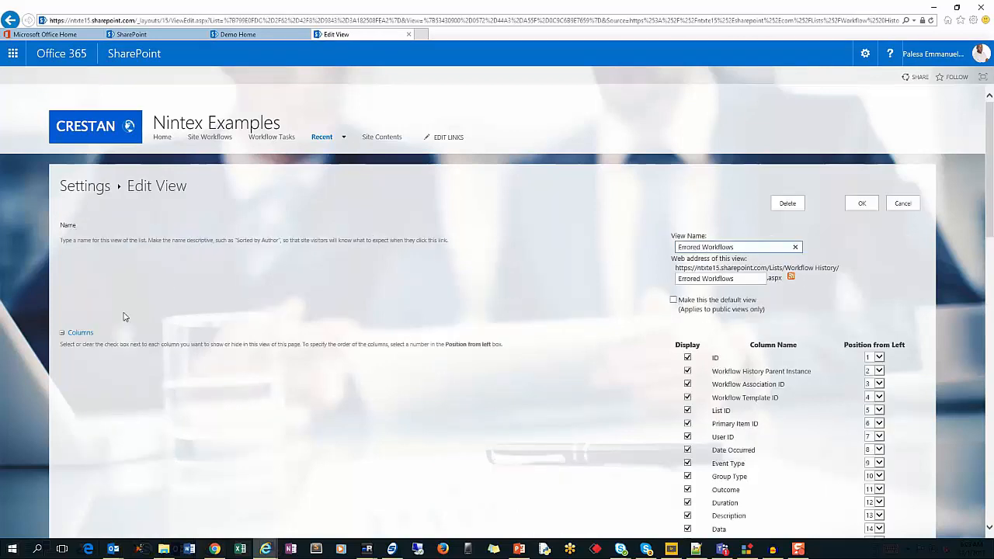
Step: Collapse the column and sort settings, review the filter conditions on the Description column, and save the Errored Workflows view
click(63, 333)
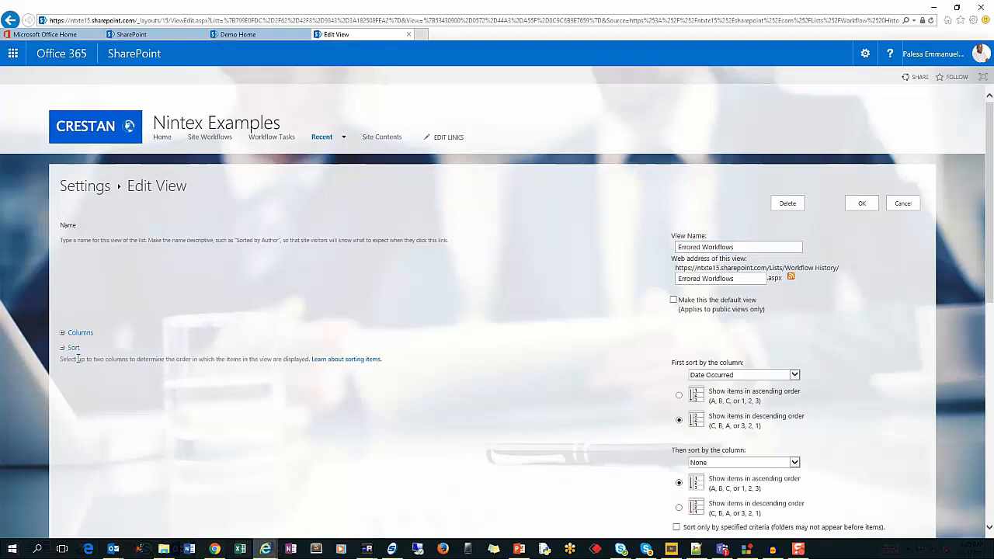
click(63, 348)
scroll(345, 371, down, 2)
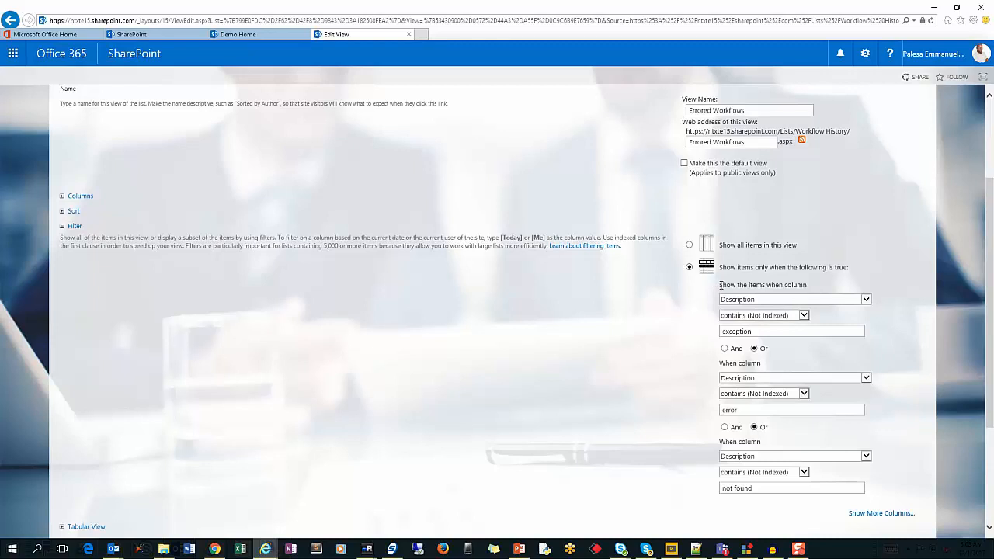
double_click(780, 334)
scroll(780, 334, down, 3)
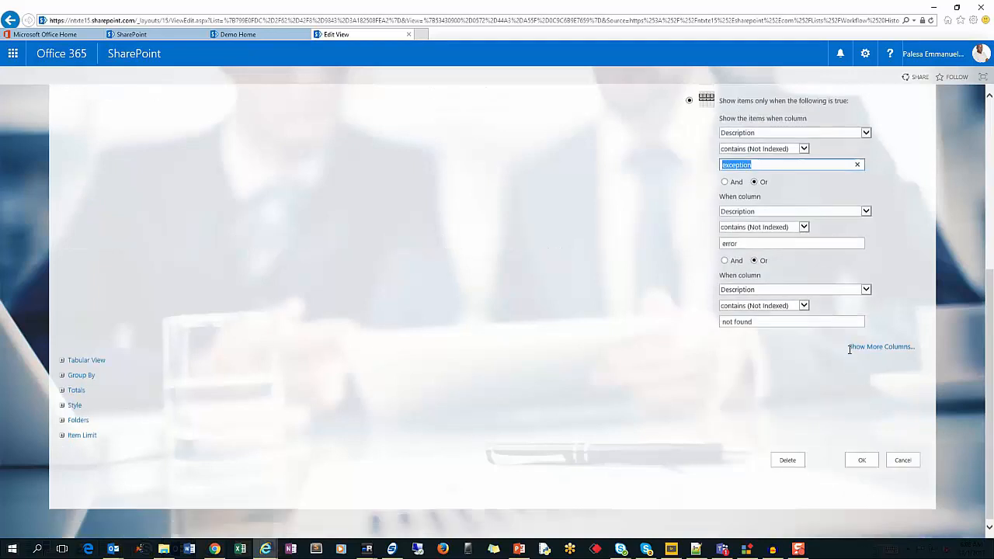
double_click(765, 242)
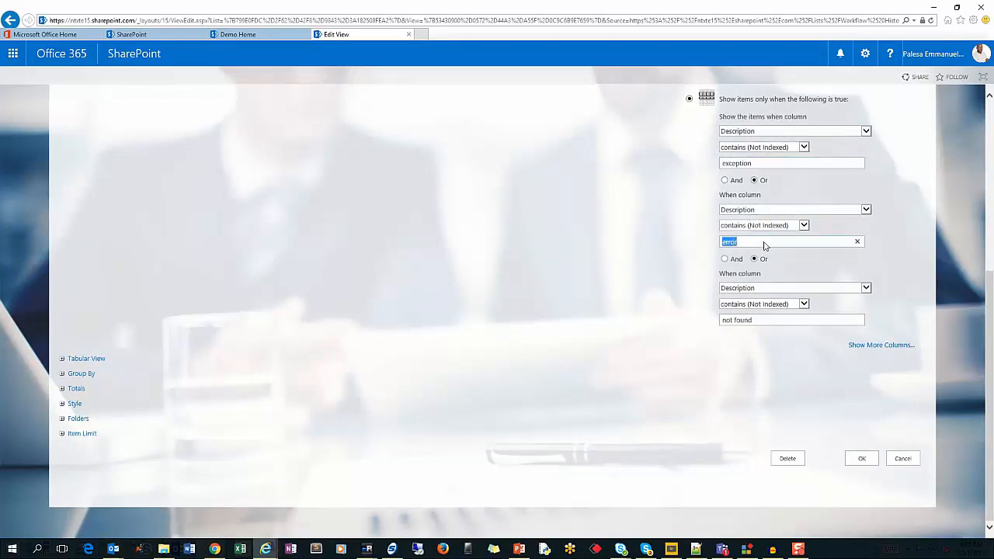
triple_click(781, 322)
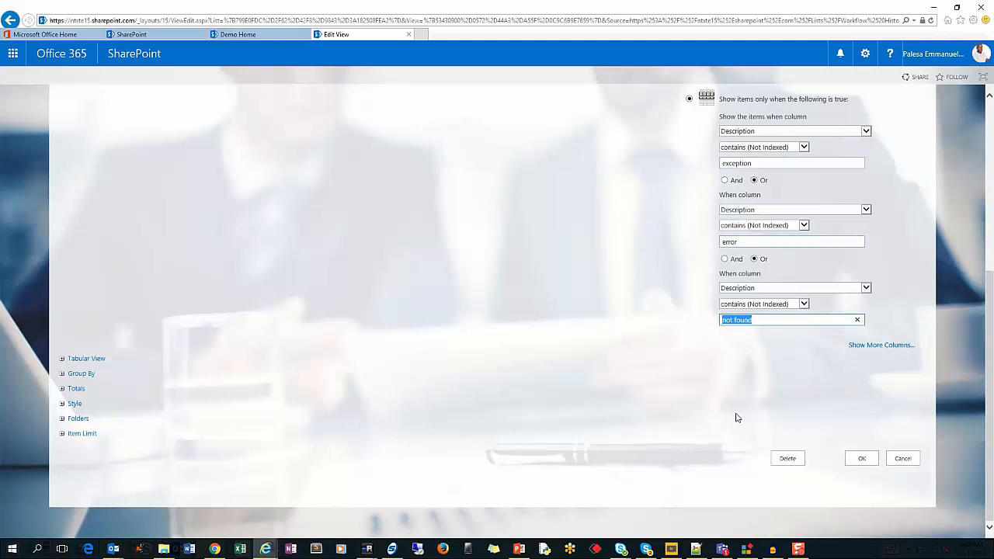
click(870, 460)
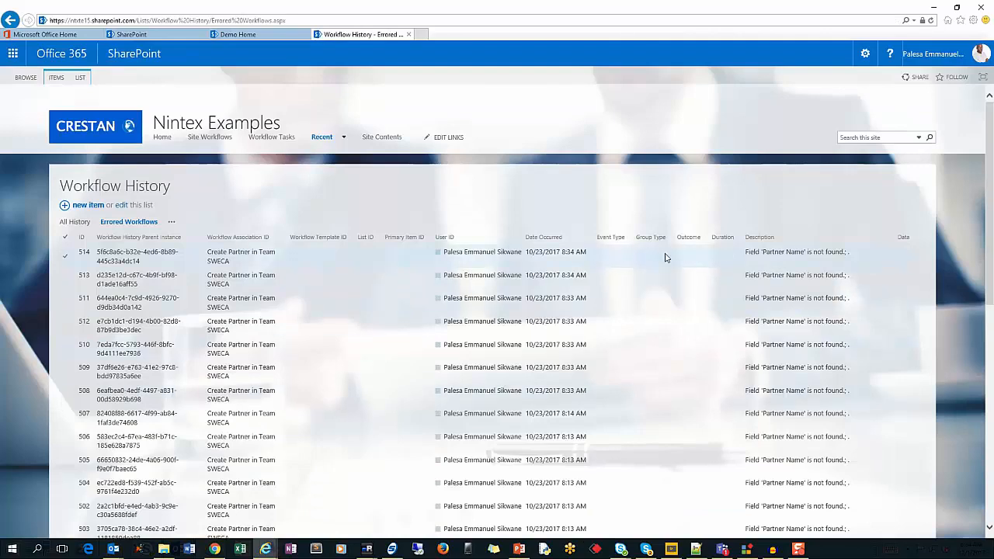
Step: Look through the errored workflow entries and select the most recent one
scroll(644, 264, down, 3)
scroll(644, 264, down, 3)
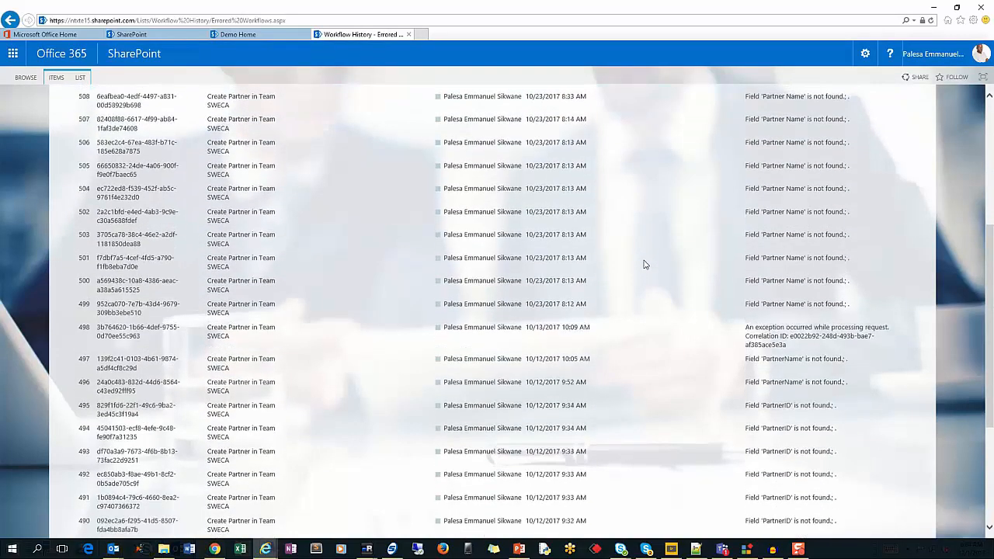
scroll(644, 267, up, 6)
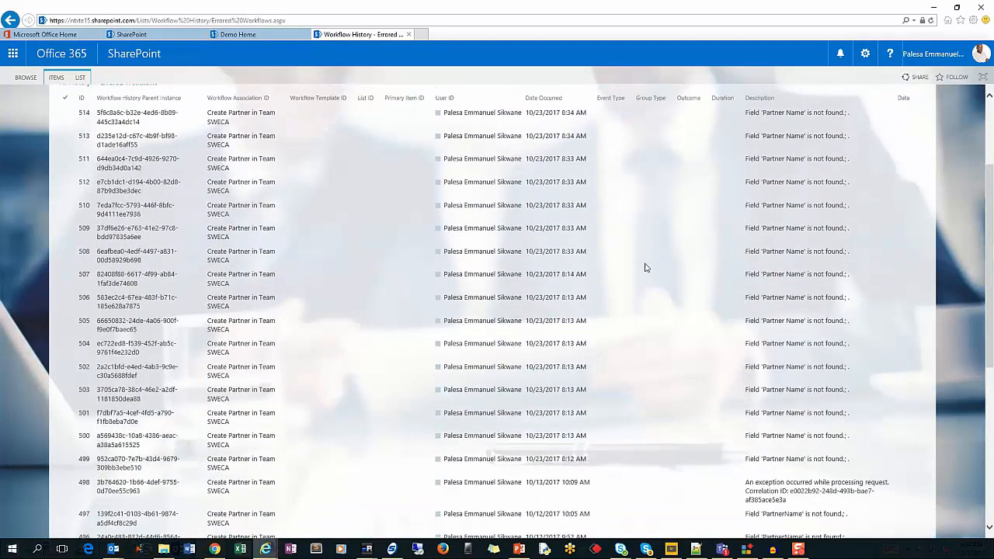
click(645, 266)
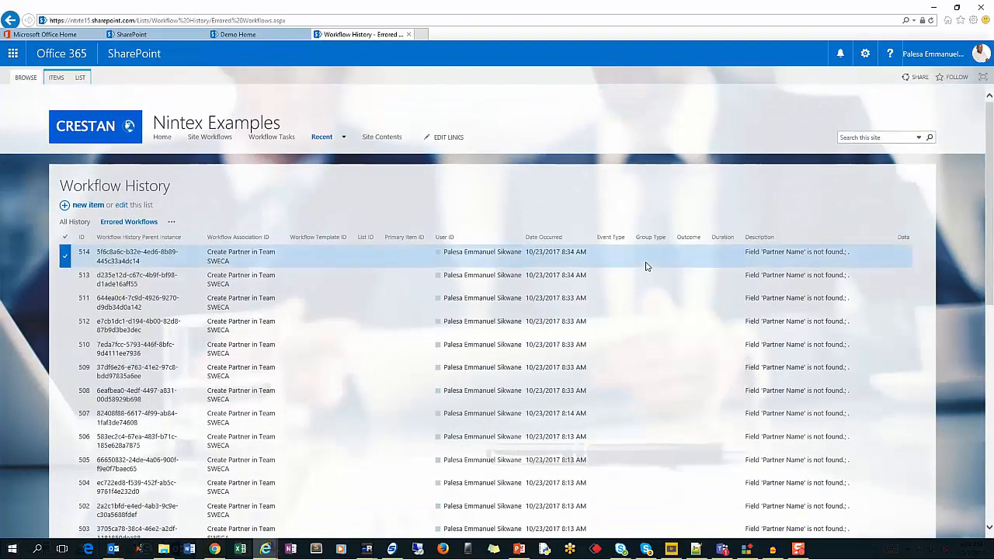
Step: Open the page for managing personal alerts from the Workflow History list
click(81, 78)
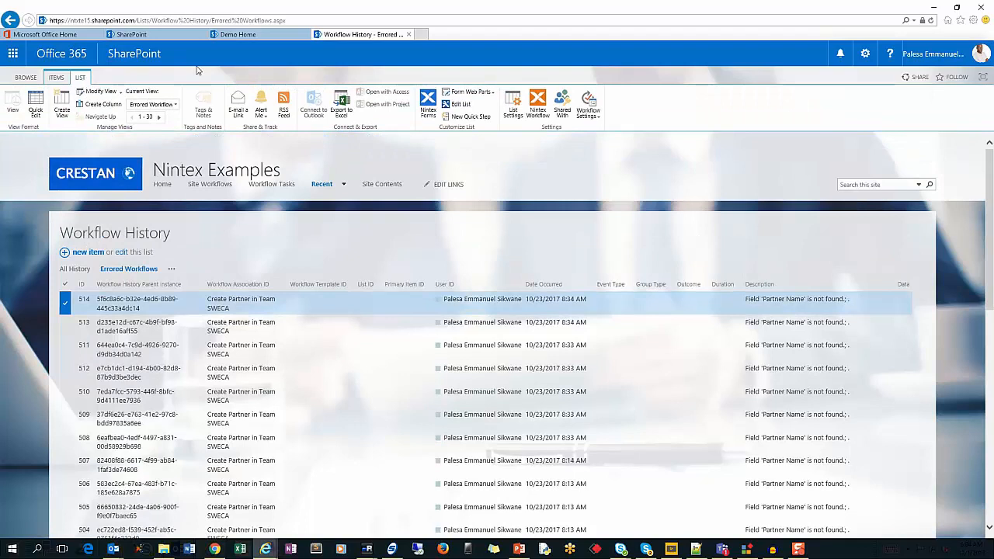
click(265, 117)
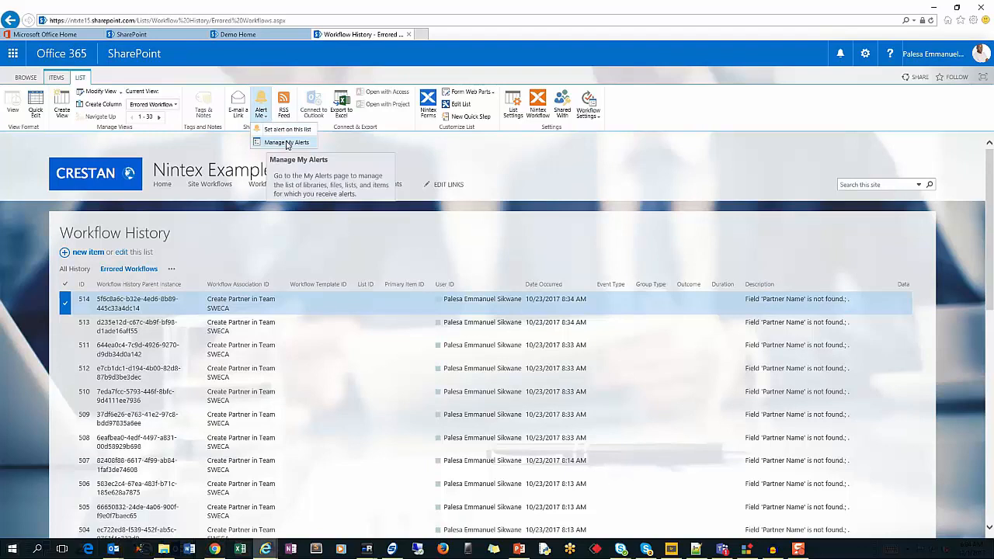
click(287, 143)
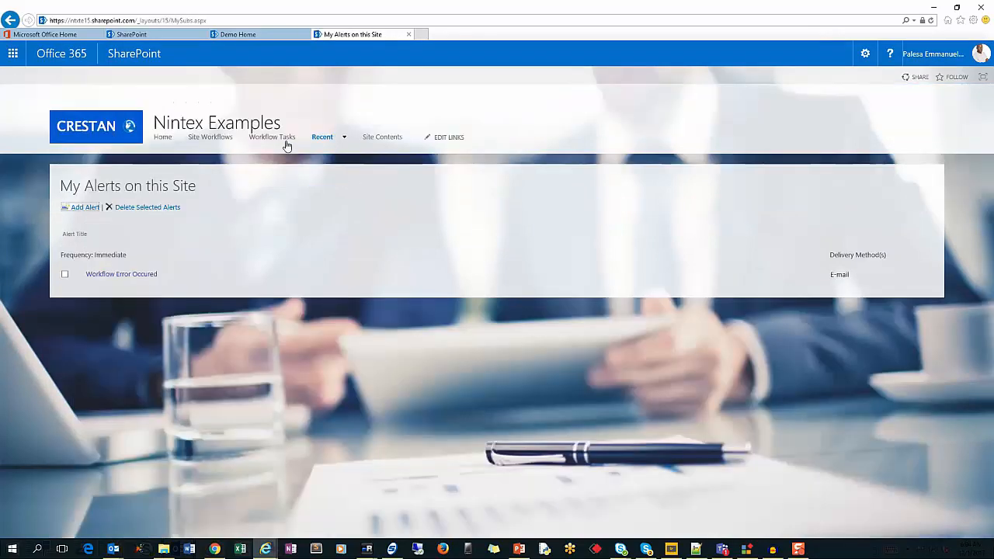
Step: Open the "Workflow Error Occured" alert, review its title, delivery method, change type, view filter and notification frequency, and confirm the settings
click(66, 276)
click(114, 274)
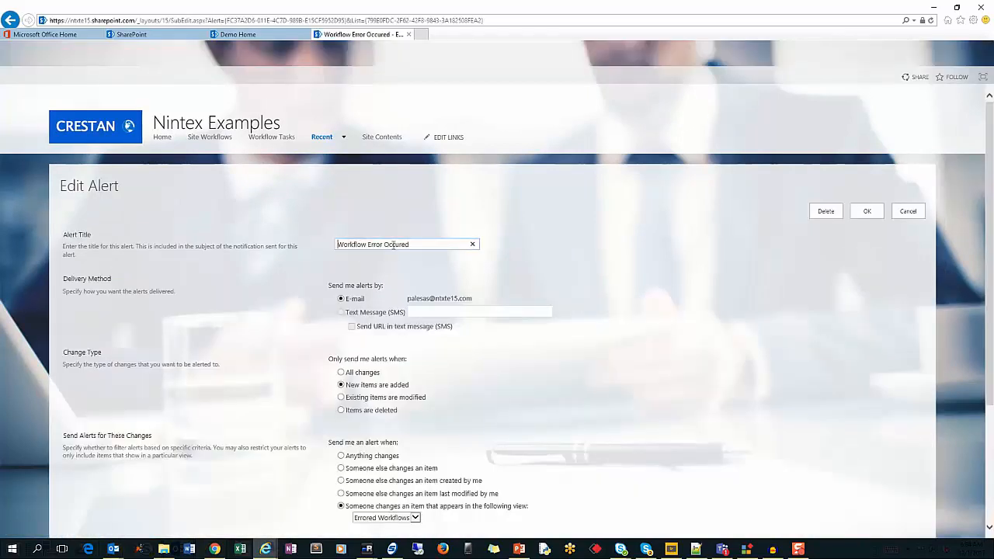
drag(410, 244, 320, 243)
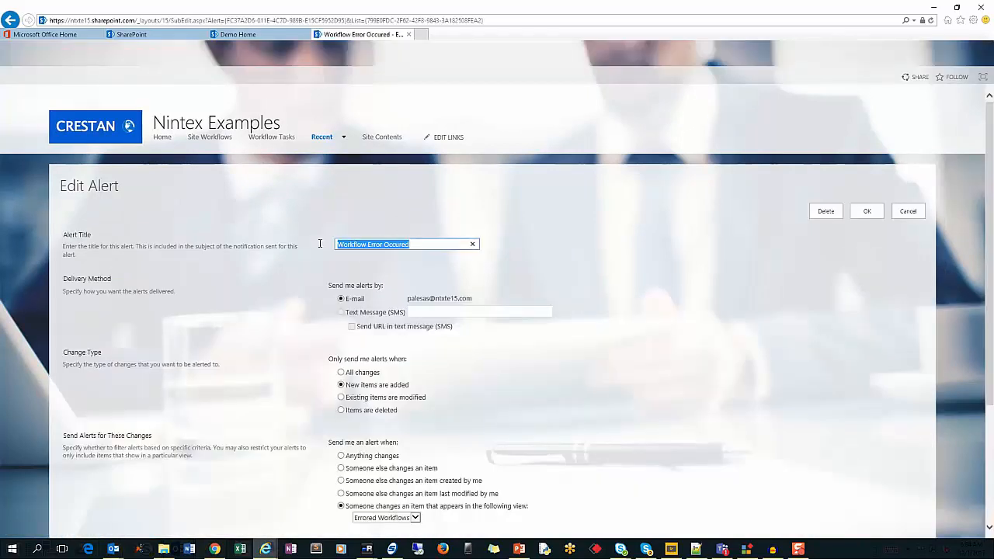
click(352, 302)
scroll(352, 302, down, 2)
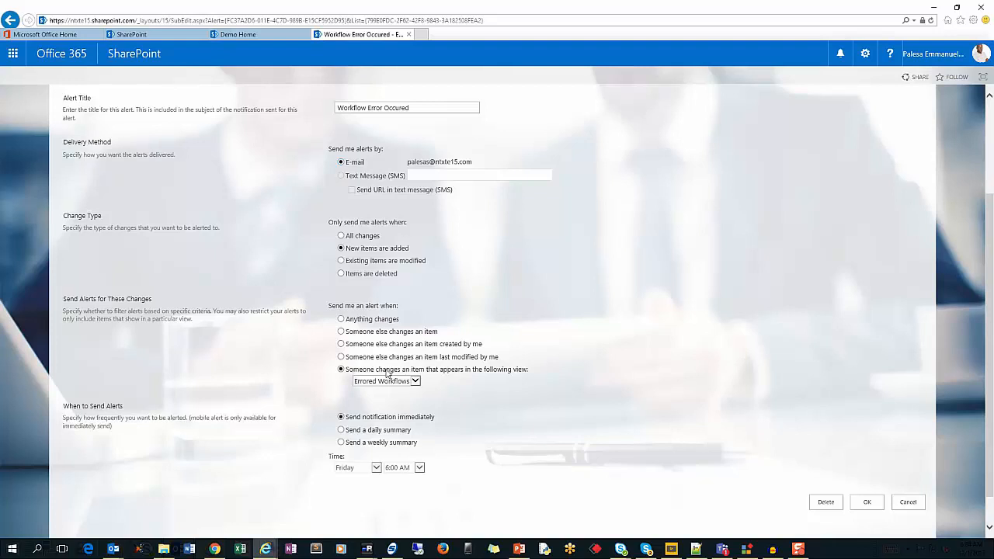
triple_click(400, 419)
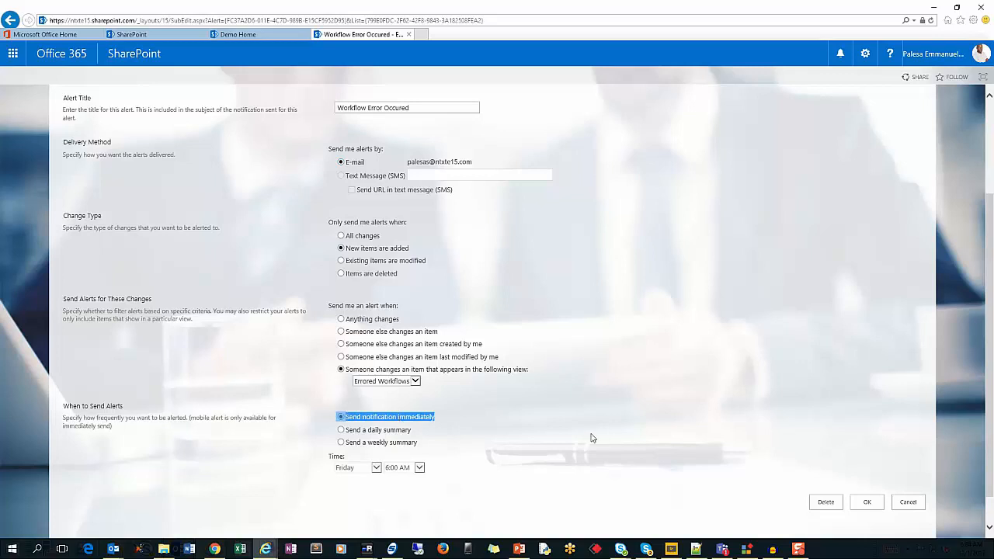
click(882, 505)
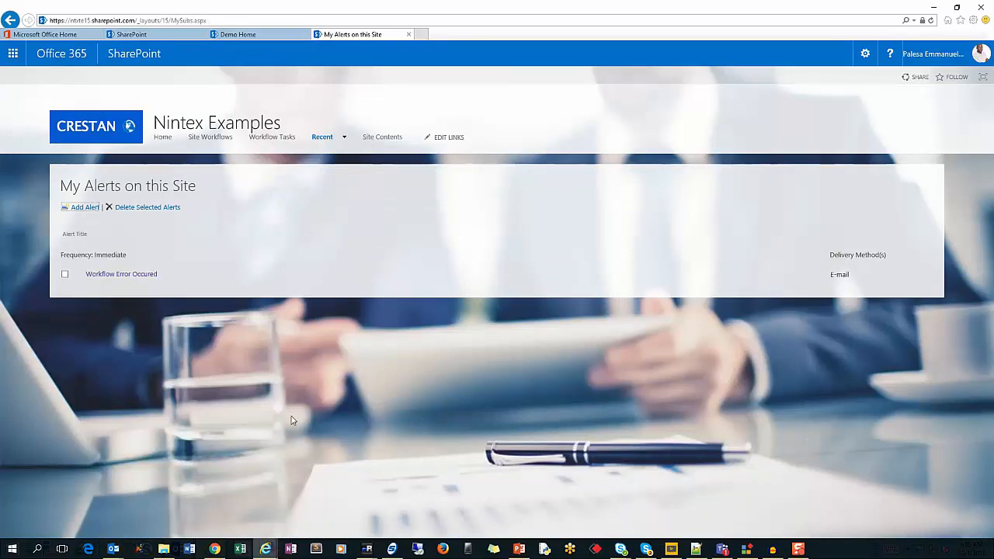
Step: Switch to Outlook and open the most recent "Workflow Error Occured" alert e-mail in its own window
click(114, 549)
click(323, 161)
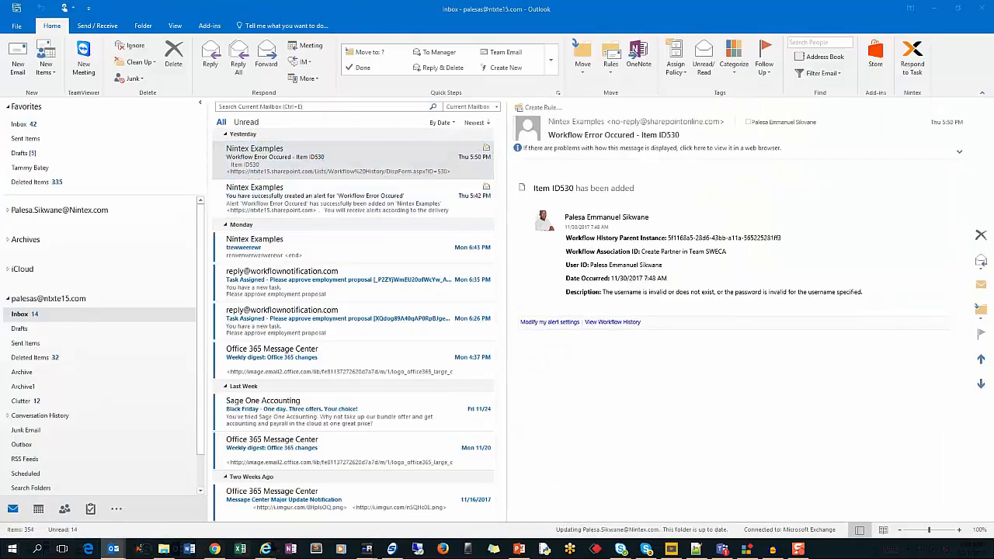
double_click(323, 162)
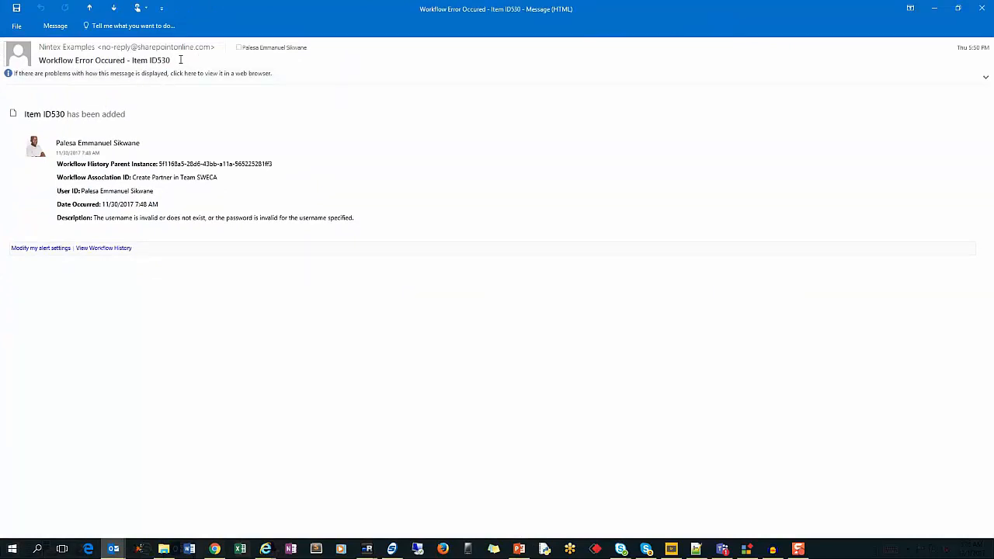
Step: Examine the alert e-mail's subject and its parent instance, workflow association, user ID, date occurred and error description
drag(174, 59, 35, 64)
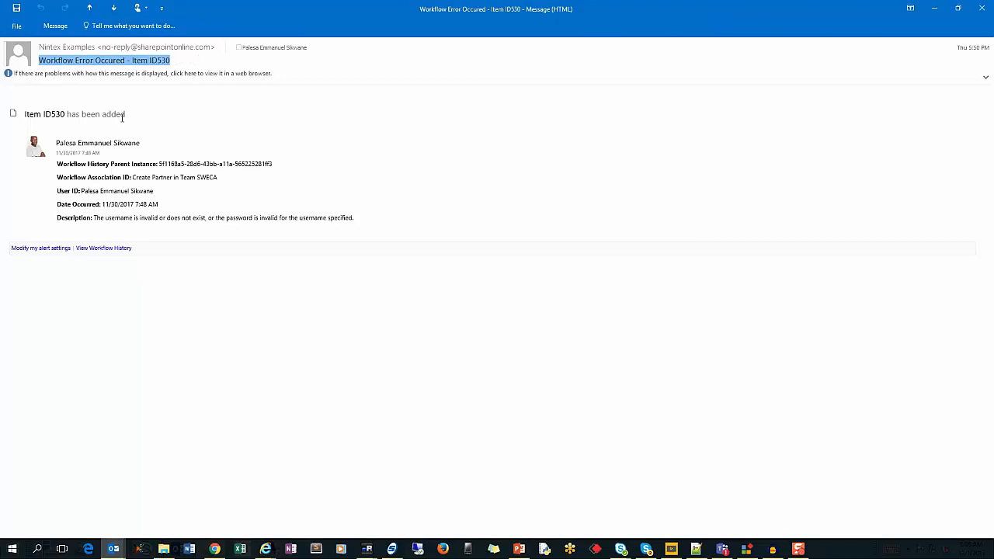
click(124, 59)
drag(124, 60, 37, 61)
drag(132, 60, 171, 60)
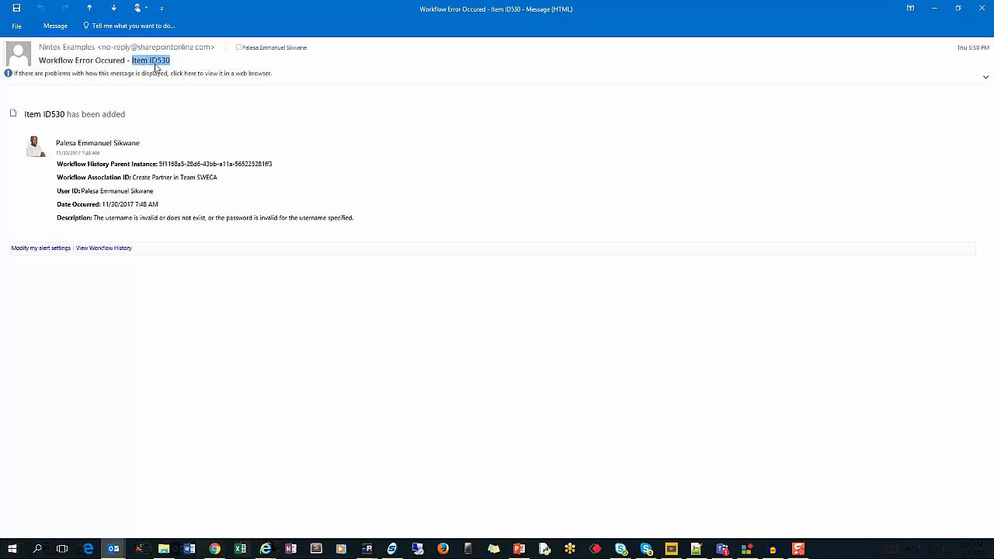
double_click(158, 66)
drag(159, 164, 287, 164)
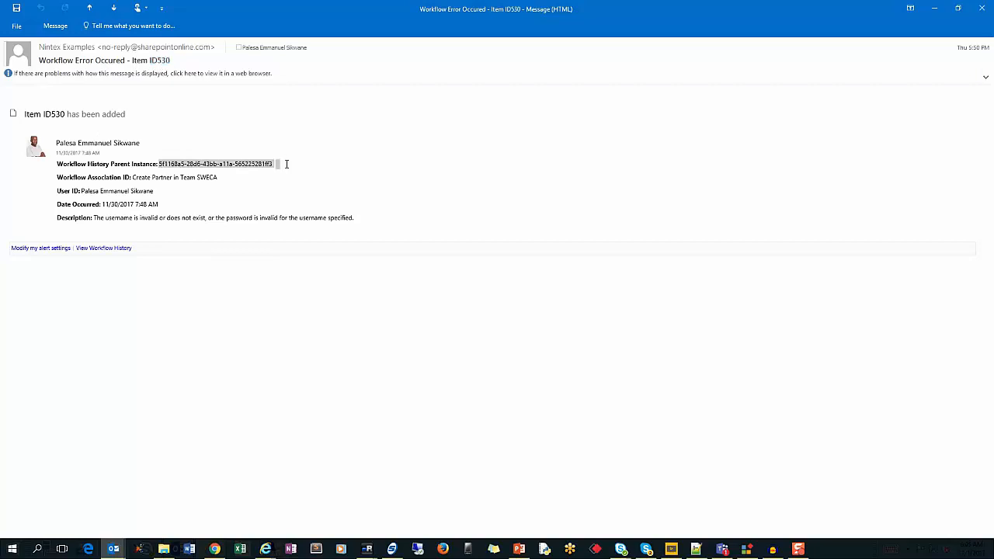
double_click(140, 178)
double_click(87, 192)
double_click(113, 204)
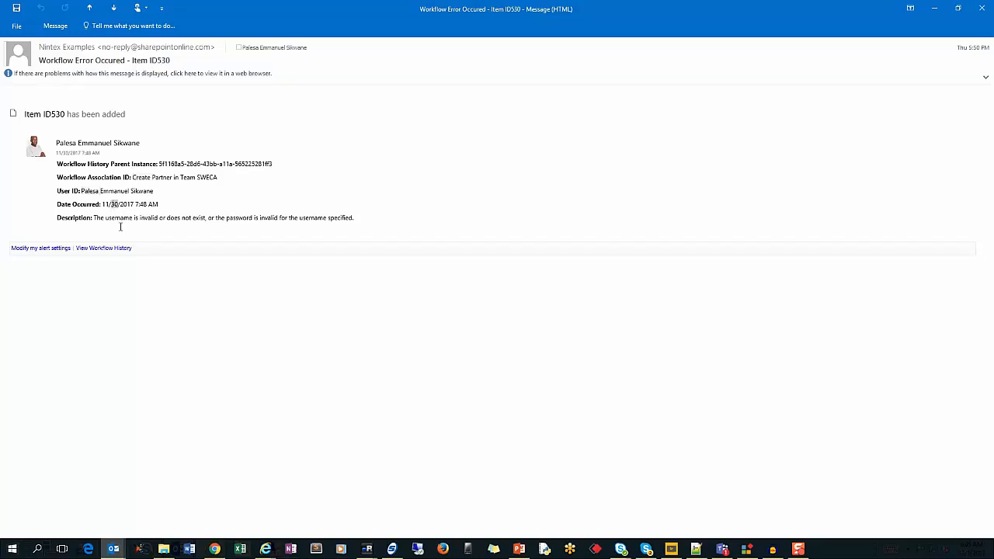
triple_click(113, 222)
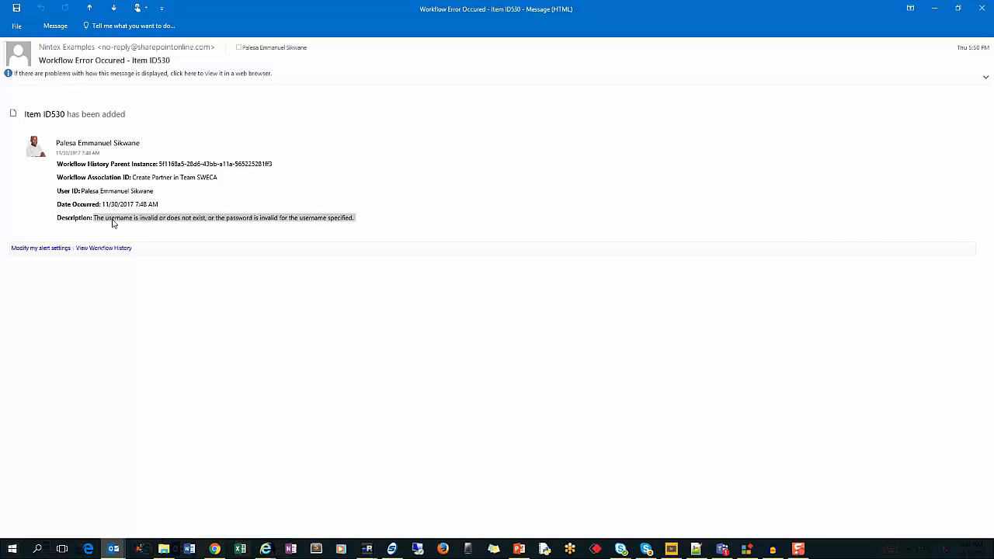